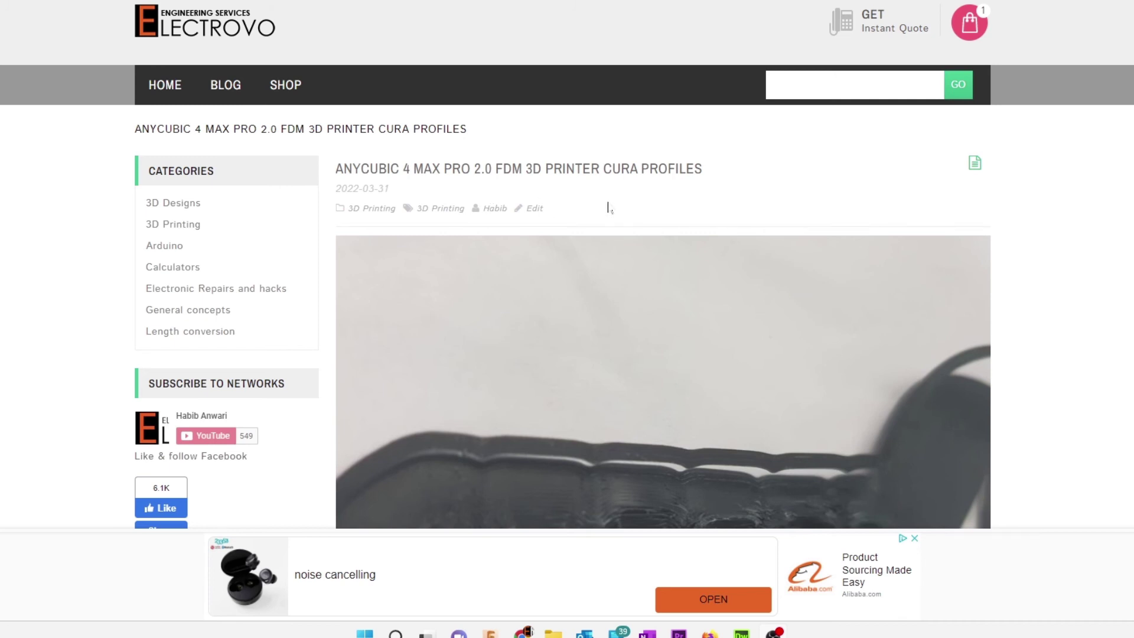
scroll(631, 199, "down", 4)
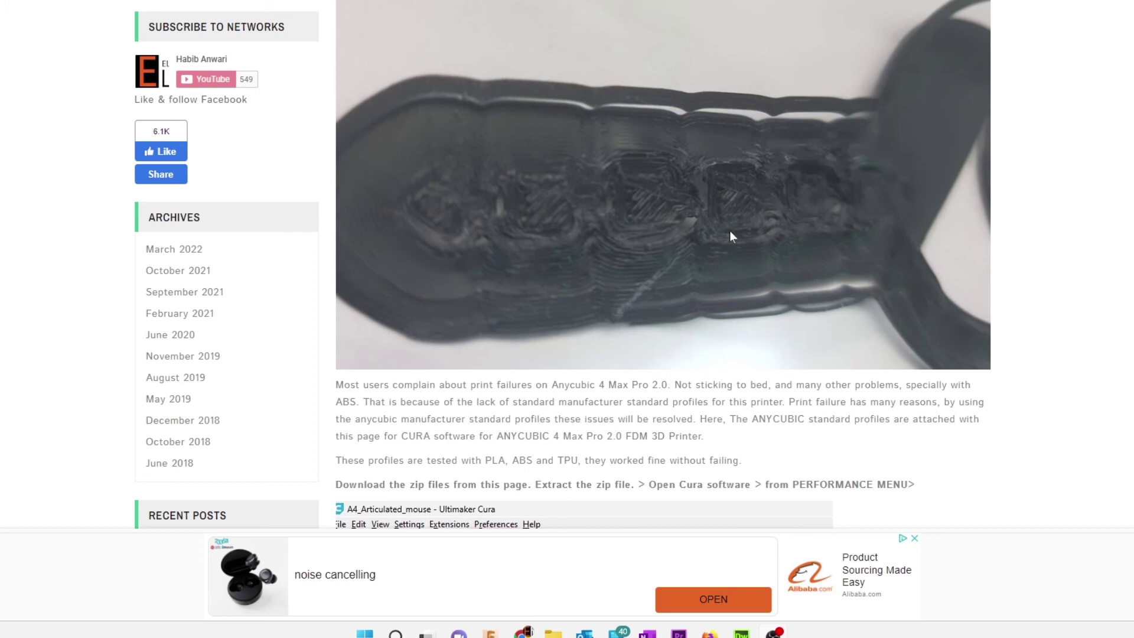
scroll(729, 231, "down", 4)
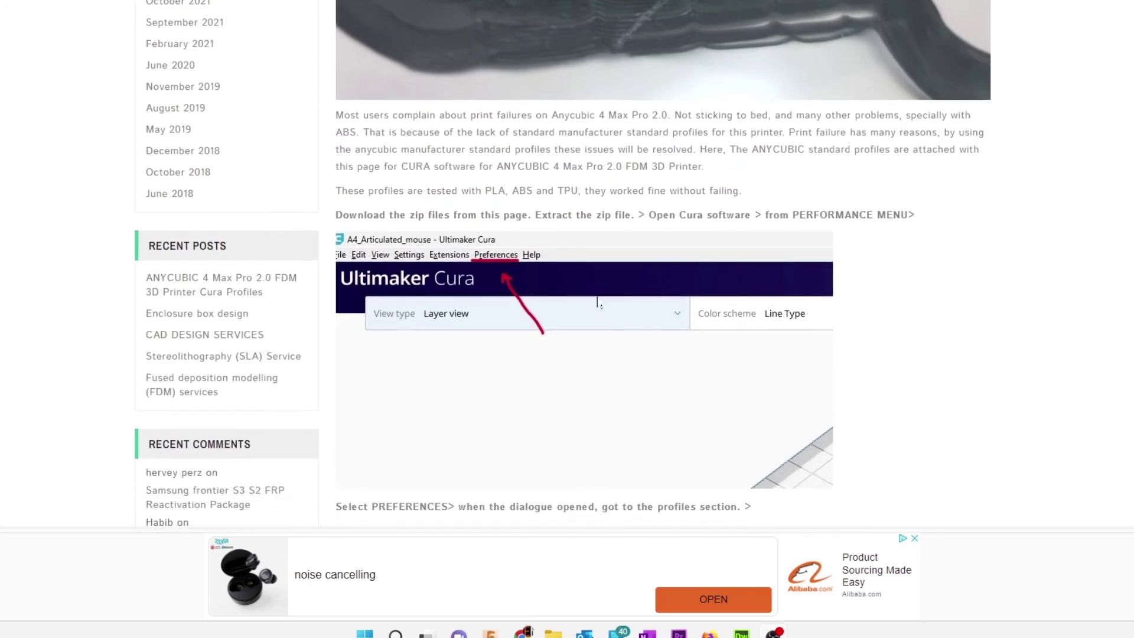
scroll(599, 303, "down", 1)
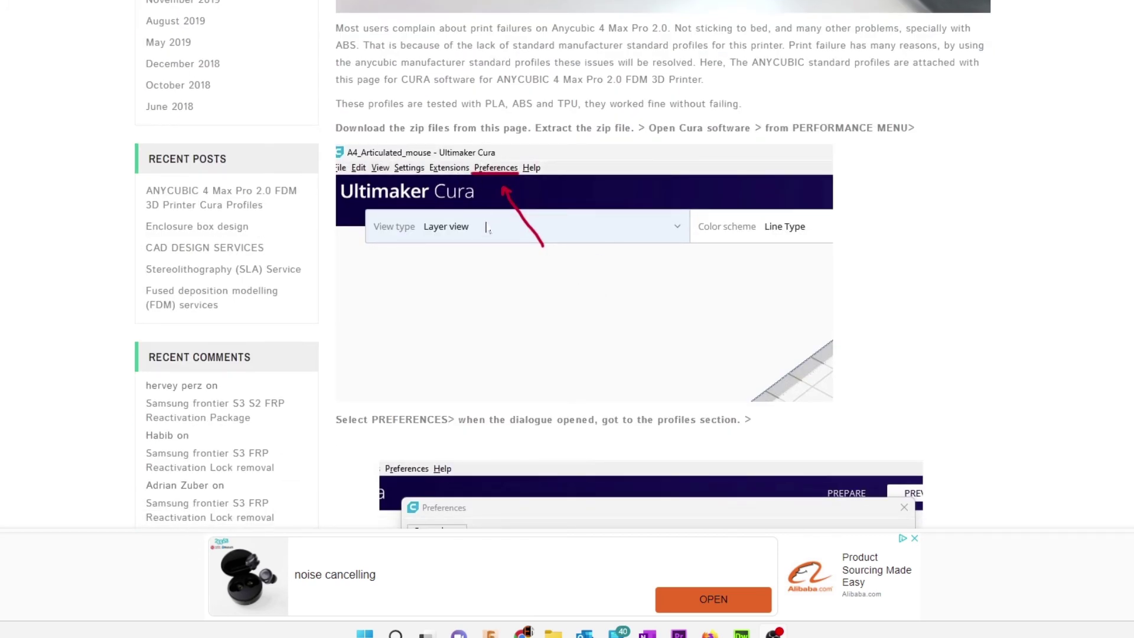
scroll(534, 231, "down", 2)
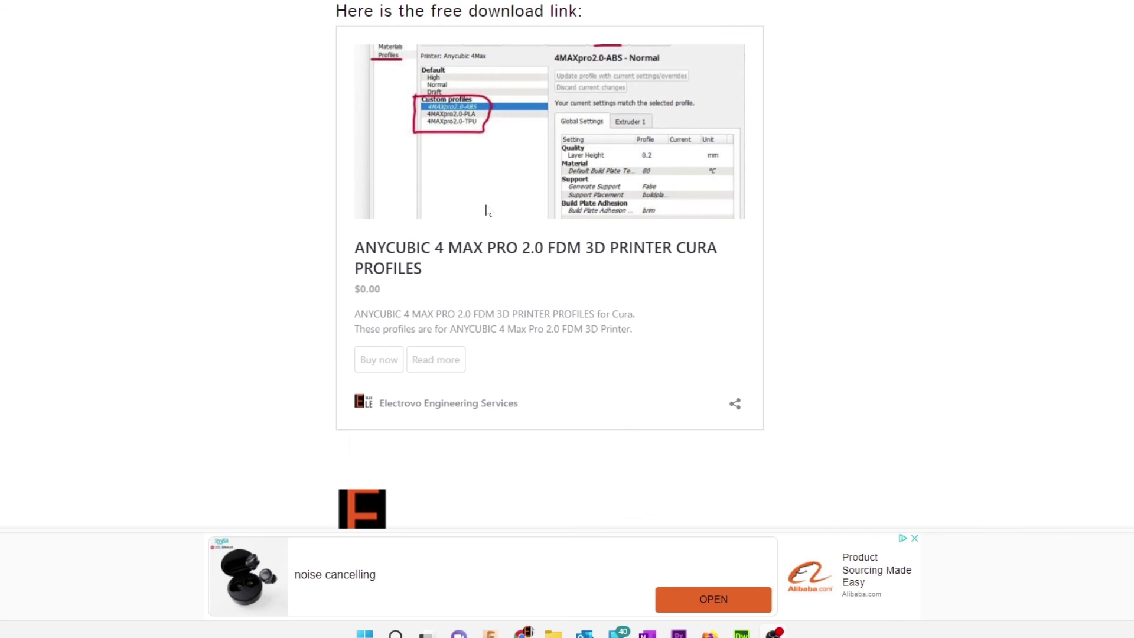
scroll(486, 210, "up", 3)
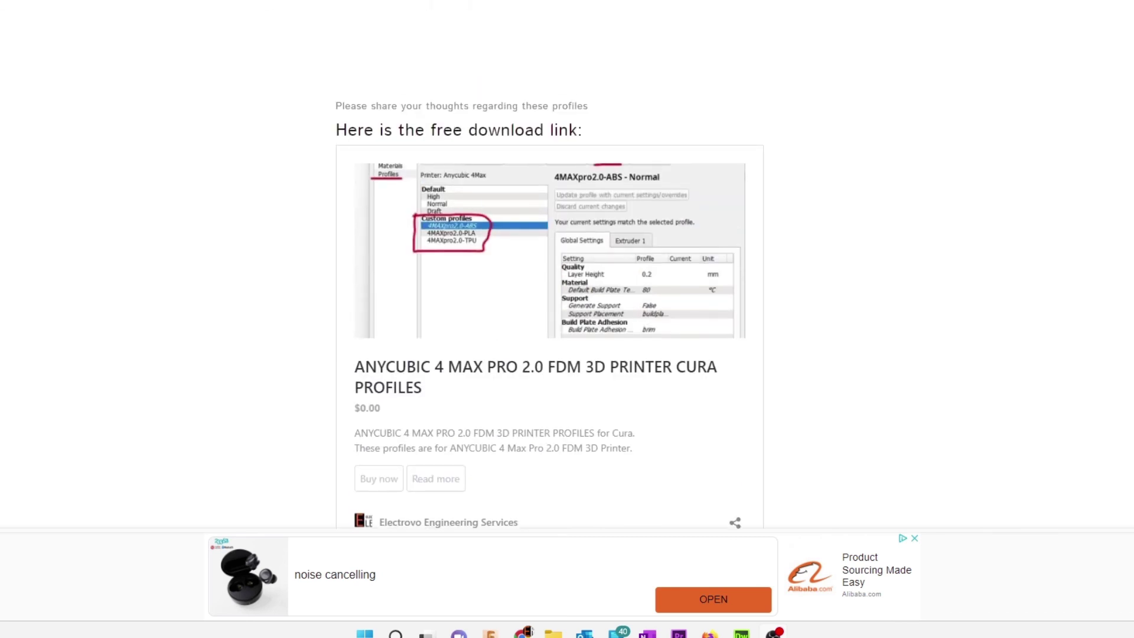
scroll(600, 145, "down", 1)
scroll(444, 142, "down", 3)
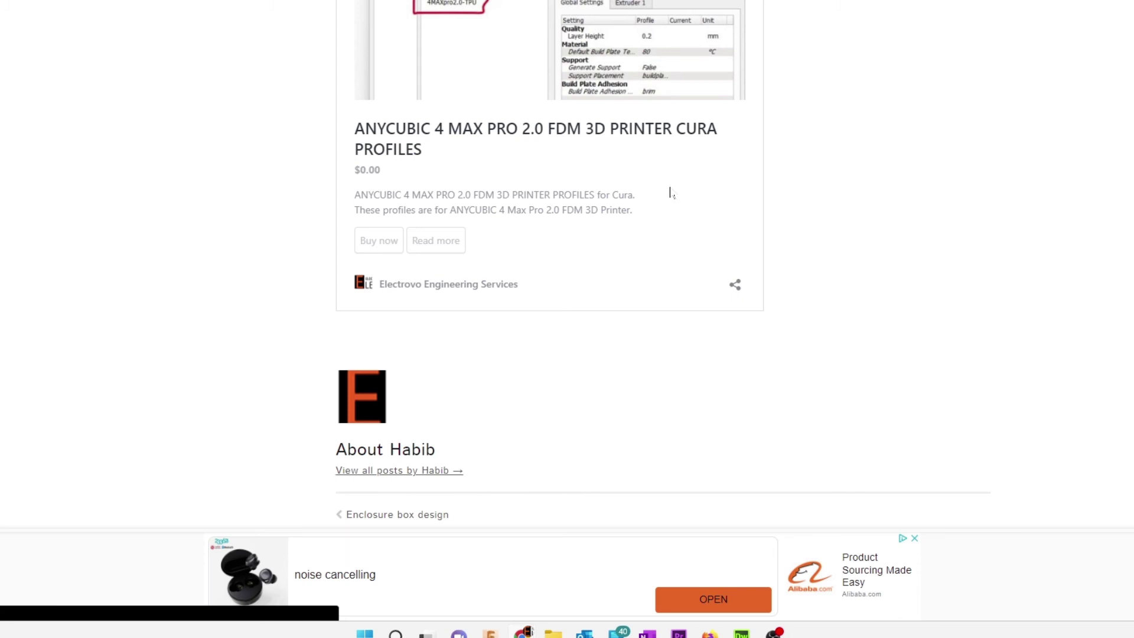
Step: Open Electrovo's free Anycubic 4 Max Pro 2.0 Cura profiles product page
left_click(670, 192)
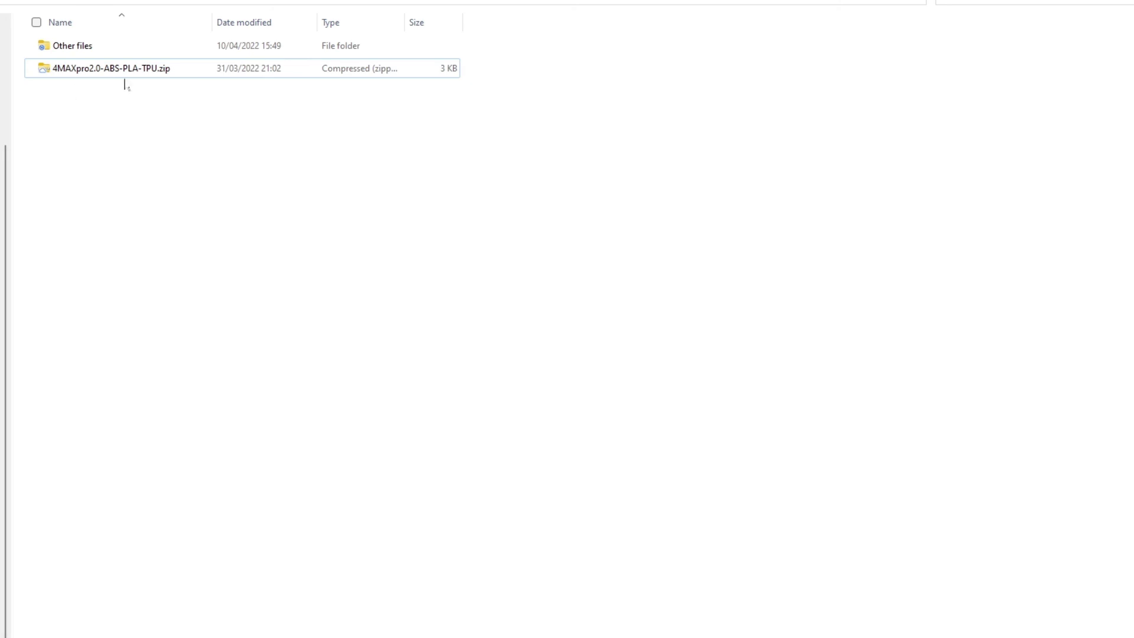
Step: Extract 4MAXpro2.0-ABS-PLA-TPU.zip in place with WinRAR's Extract Here
left_click(151, 70)
right_click(127, 69)
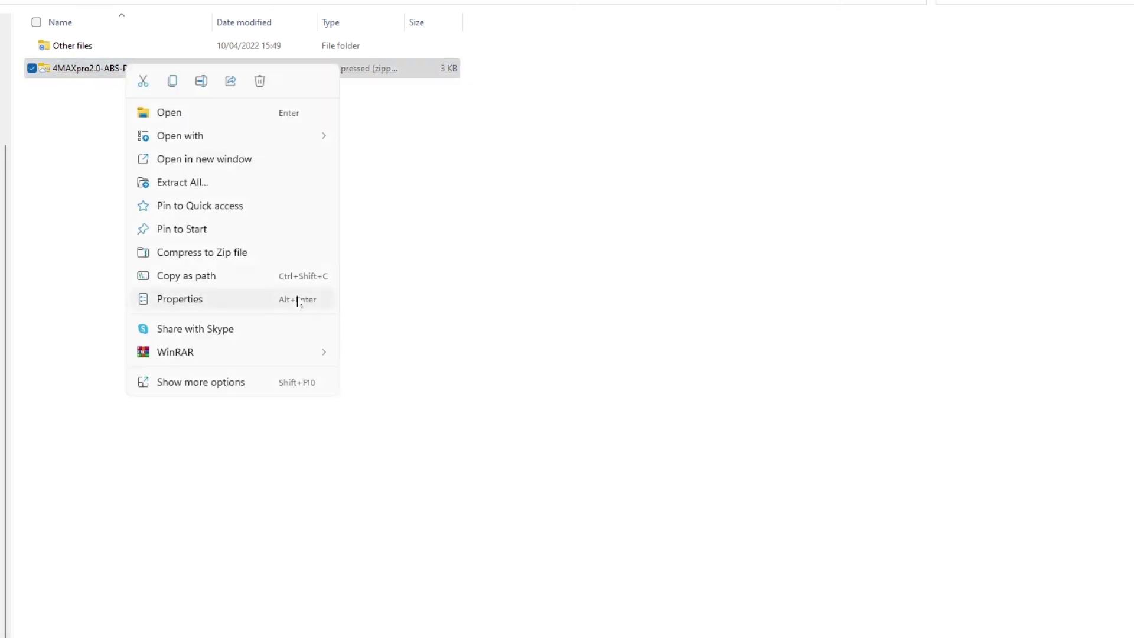
mouse_move(176, 352)
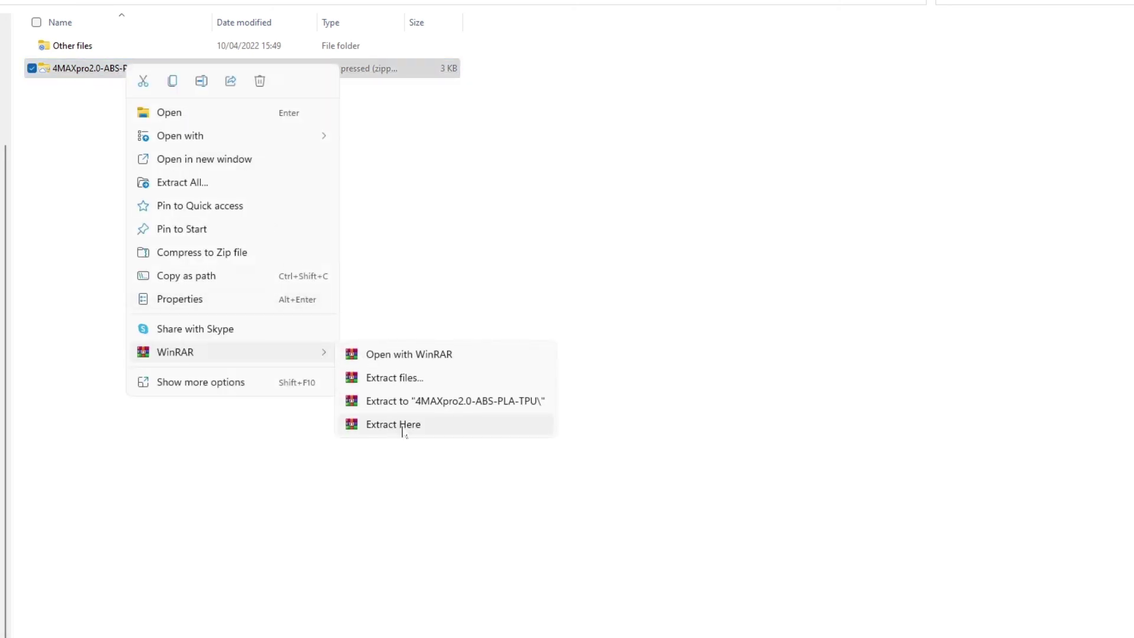
left_click(392, 424)
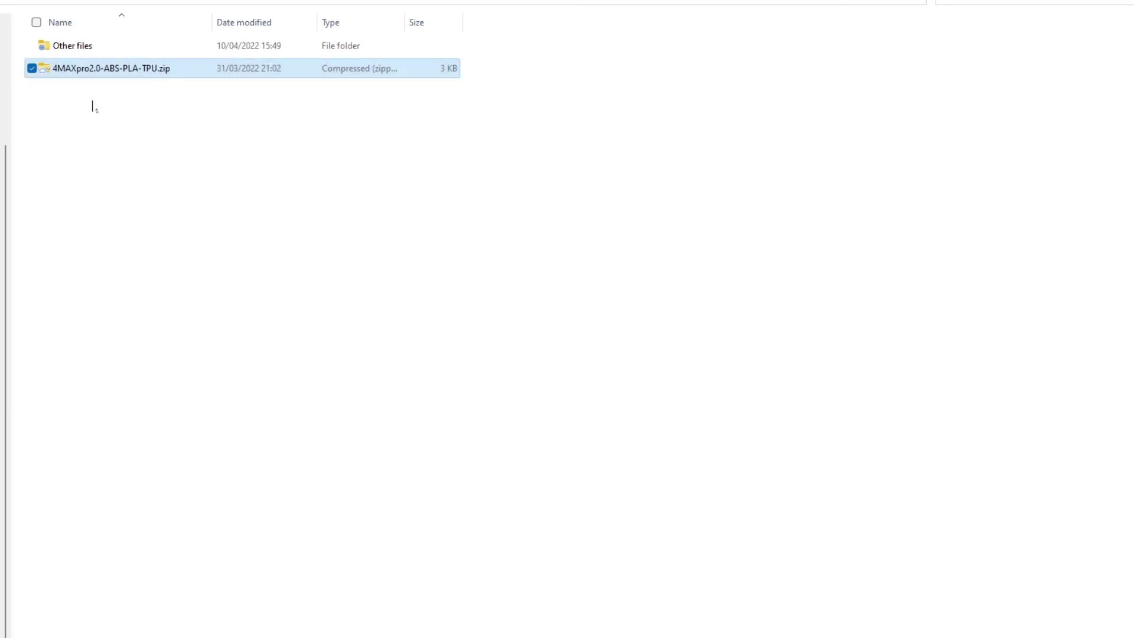
left_click_drag(171, 209, 182, 190)
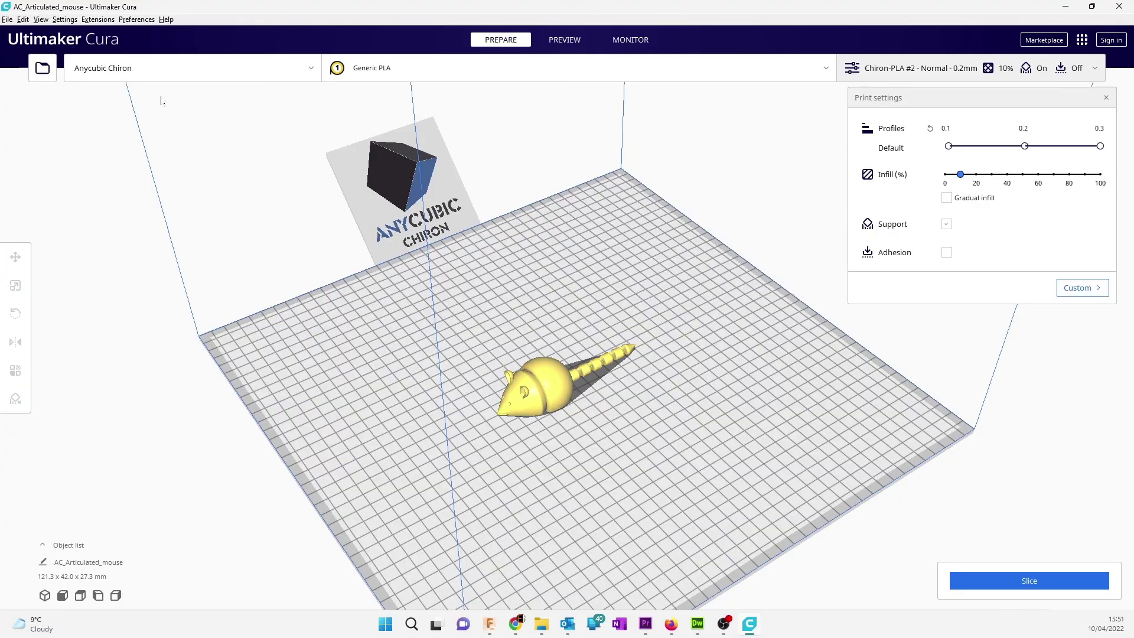
Step: Show the Printers page of Cura's Configure Cura preferences
right_click_drag(435, 393, 372, 346)
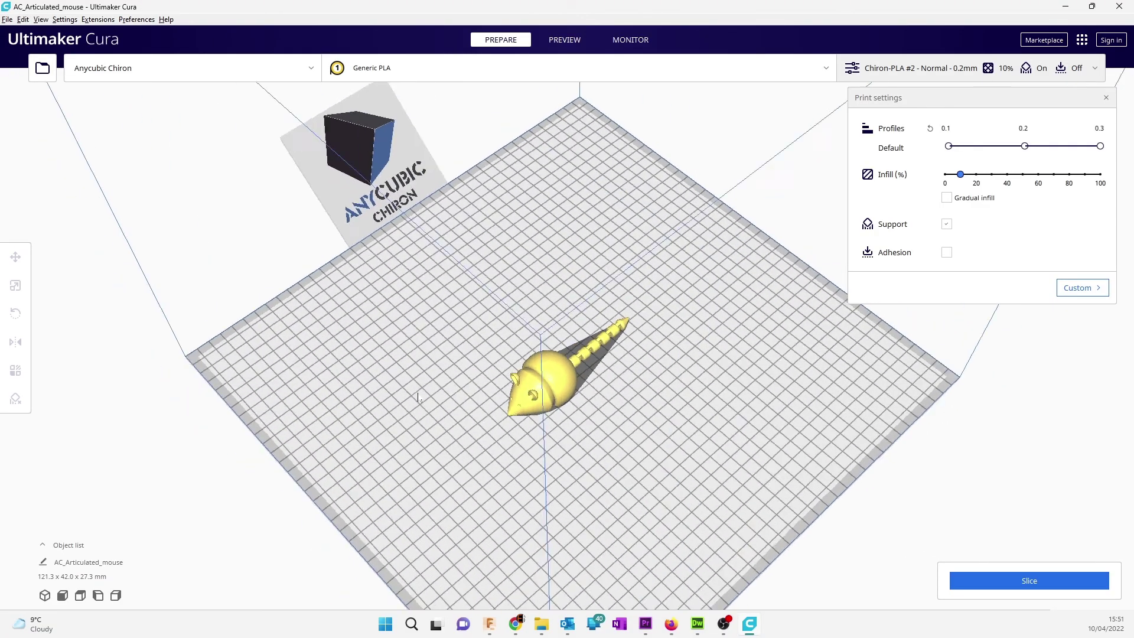
left_click(137, 20)
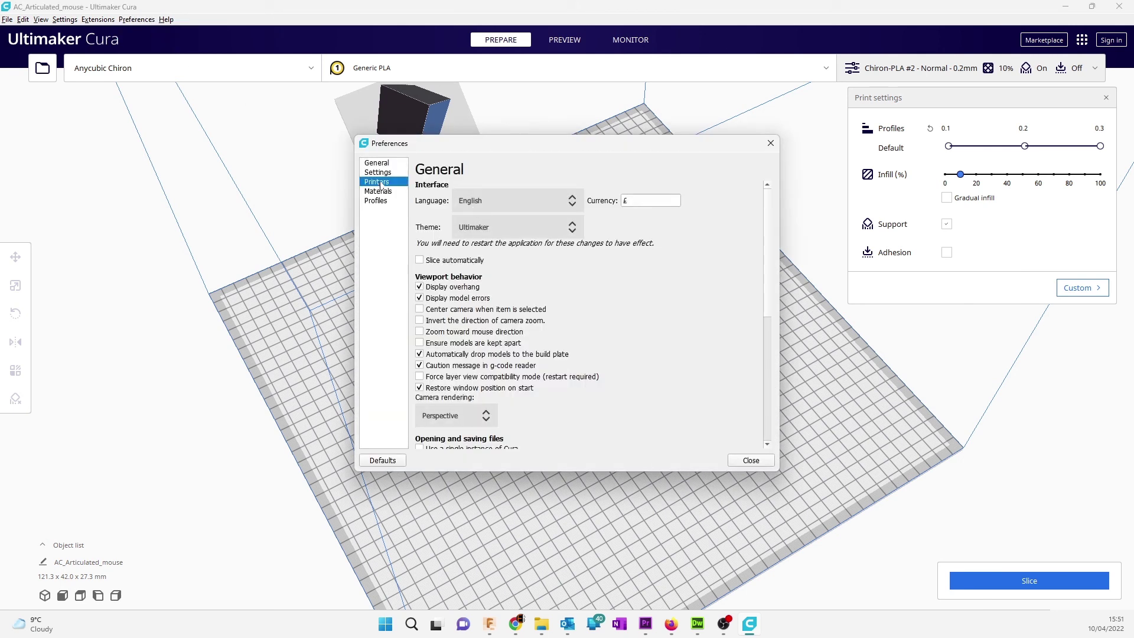
left_click(380, 182)
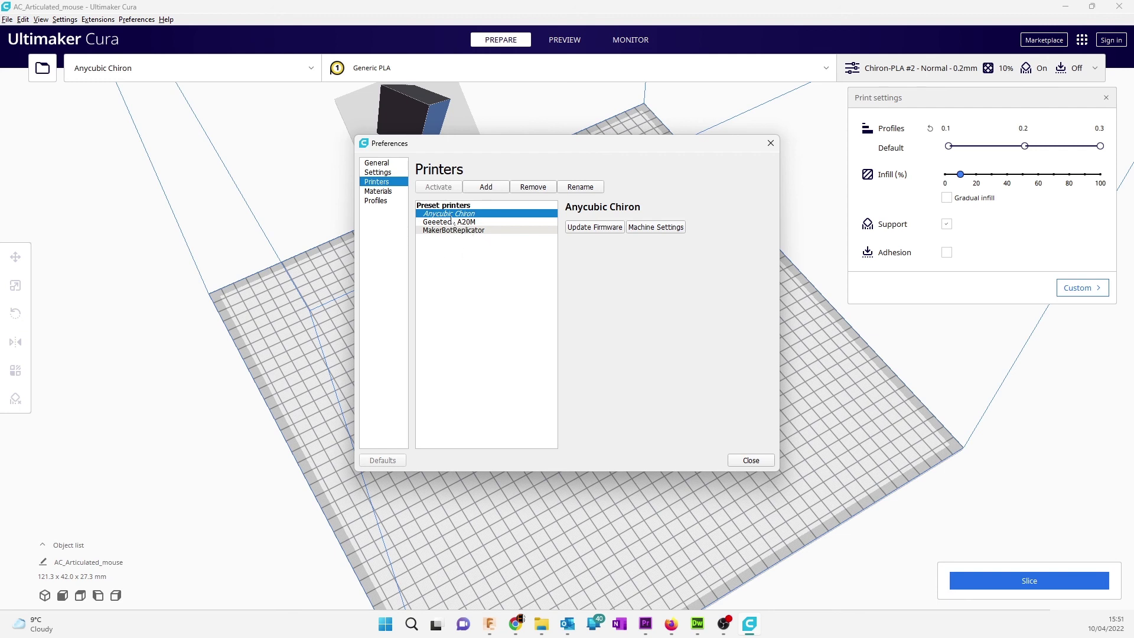
Step: Choose Anycubic 4Max from the non-networked Anycubic printers in the add-printer dialog
left_click(485, 188)
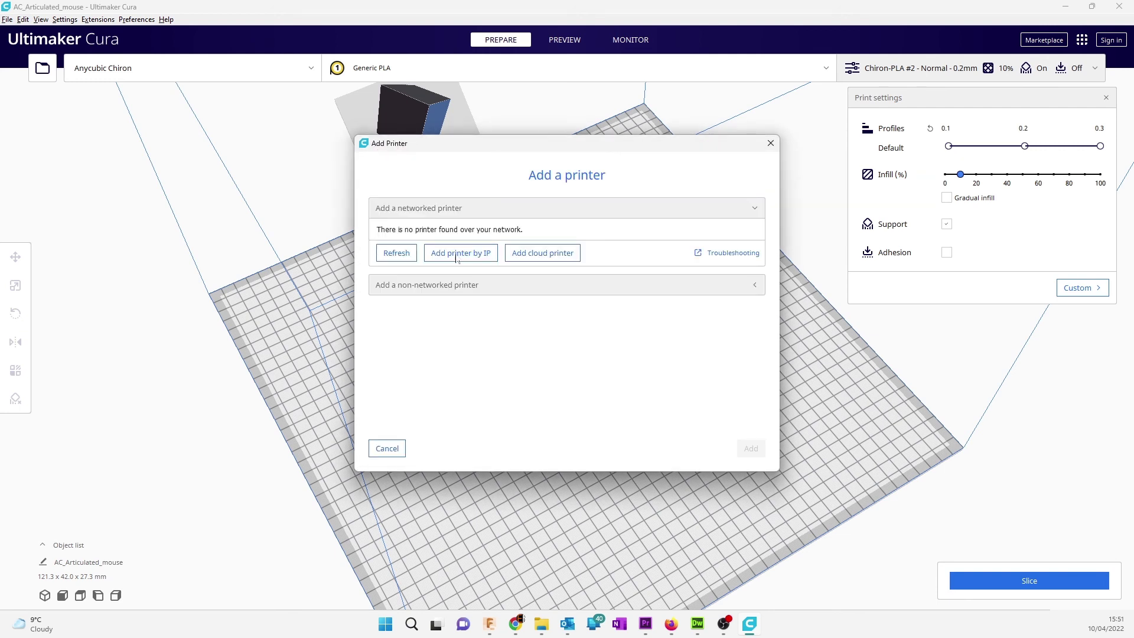
left_click(427, 284)
scroll(451, 289, "down", 2)
scroll(452, 293, "down", 2)
scroll(451, 298, "down", 2)
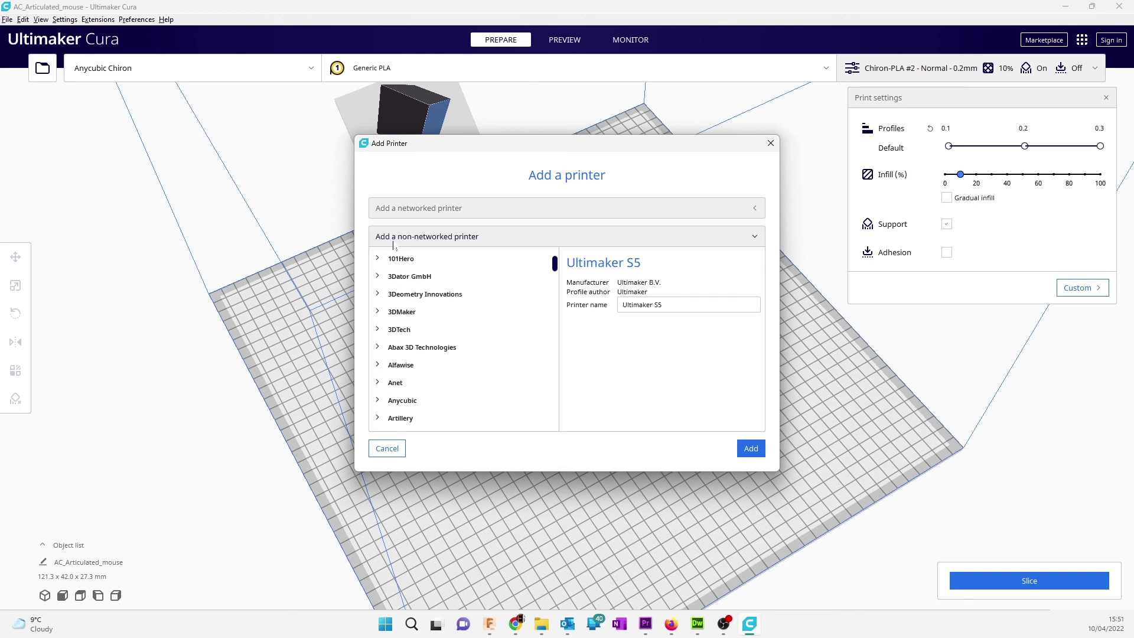
scroll(492, 301, "down", 2)
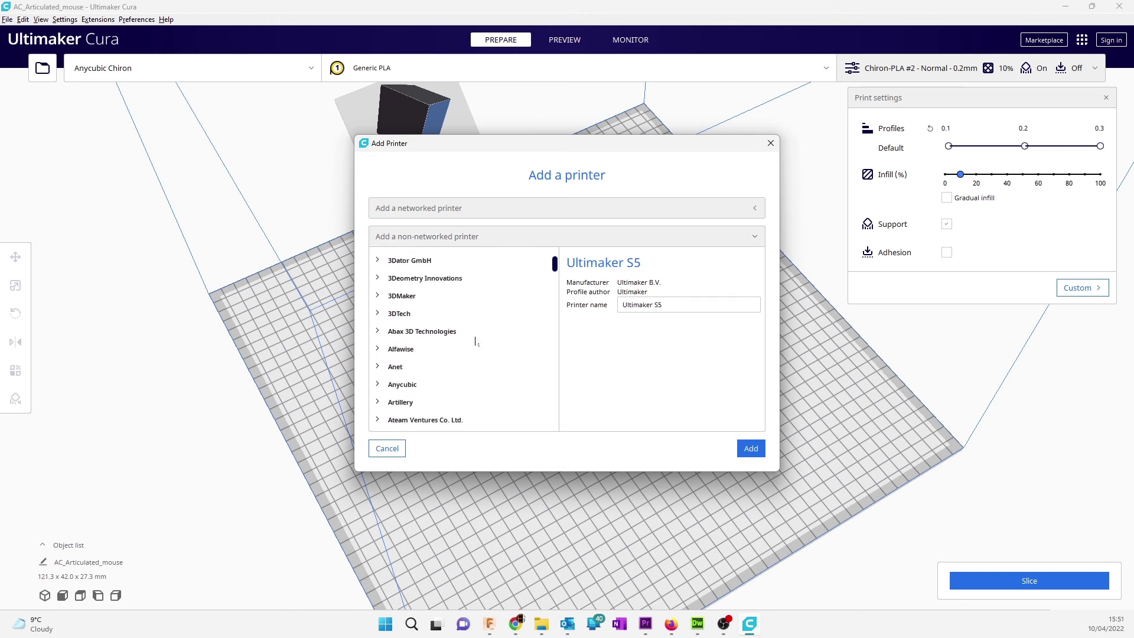
scroll(471, 335, "down", 1)
left_click(416, 377)
scroll(441, 398, "down", 1)
scroll(441, 401, "down", 1)
scroll(435, 394, "down", 1)
scroll(425, 386, "down", 1)
scroll(418, 372, "down", 2)
scroll(416, 373, "down", 1)
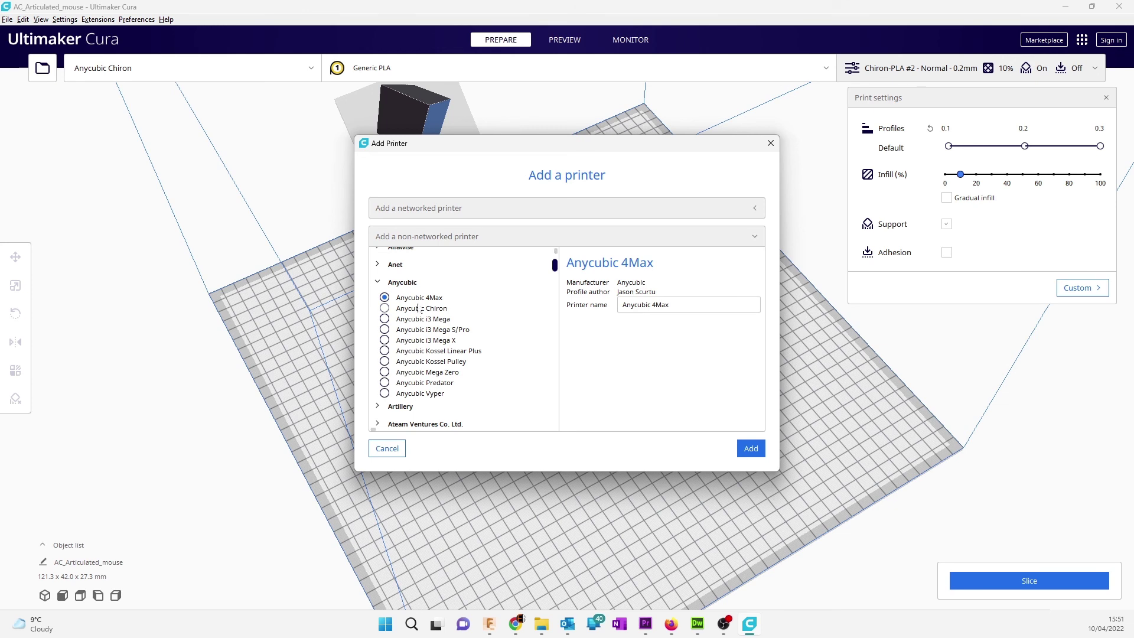
scroll(438, 397, "down", 1)
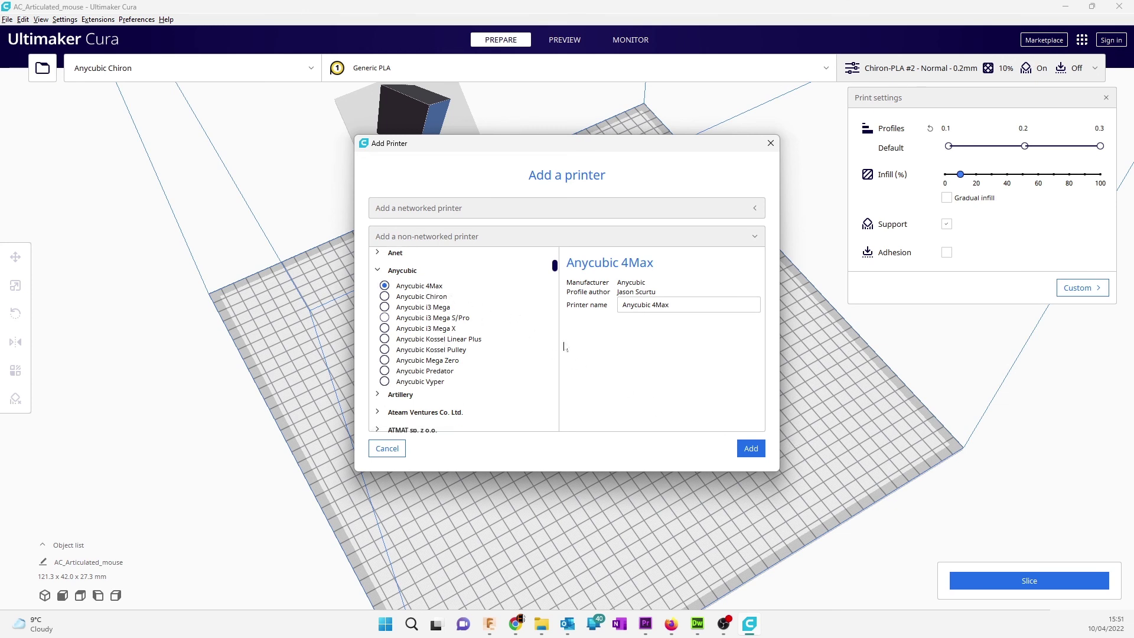
Step: Add the Anycubic 4Max, make it the active printer, and show its profiles
left_click(752, 448)
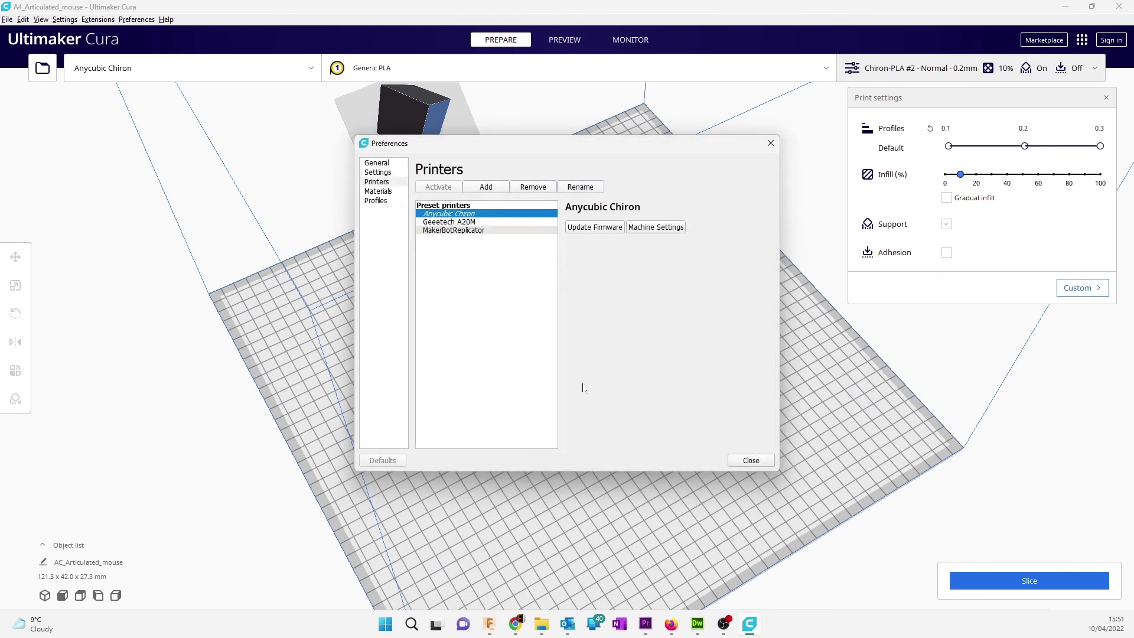
left_click(456, 215)
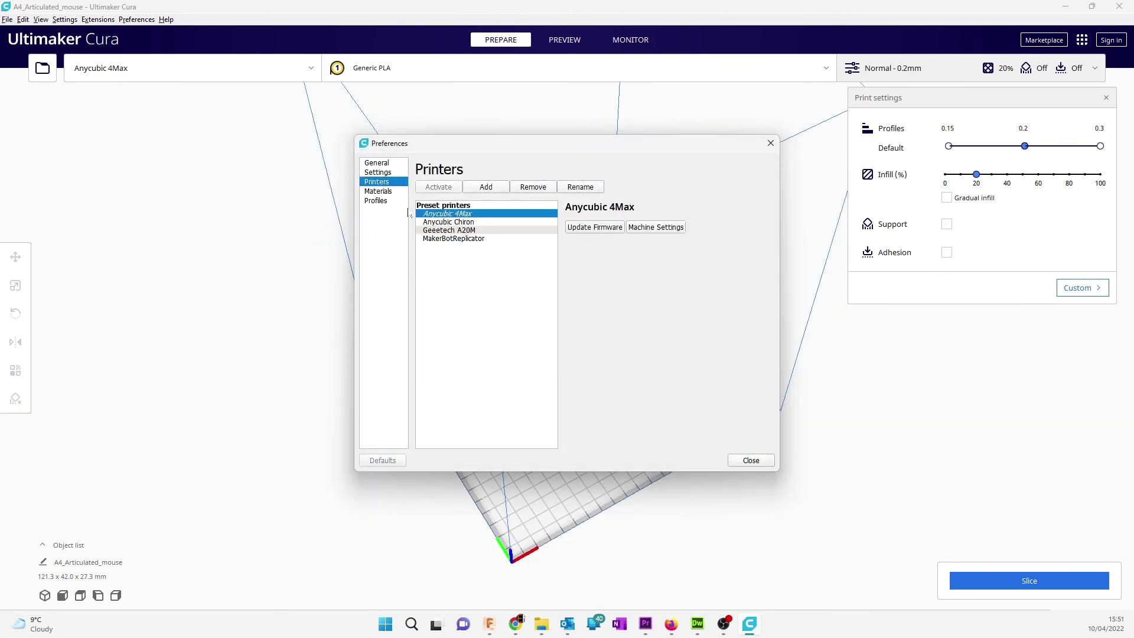
left_click(377, 200)
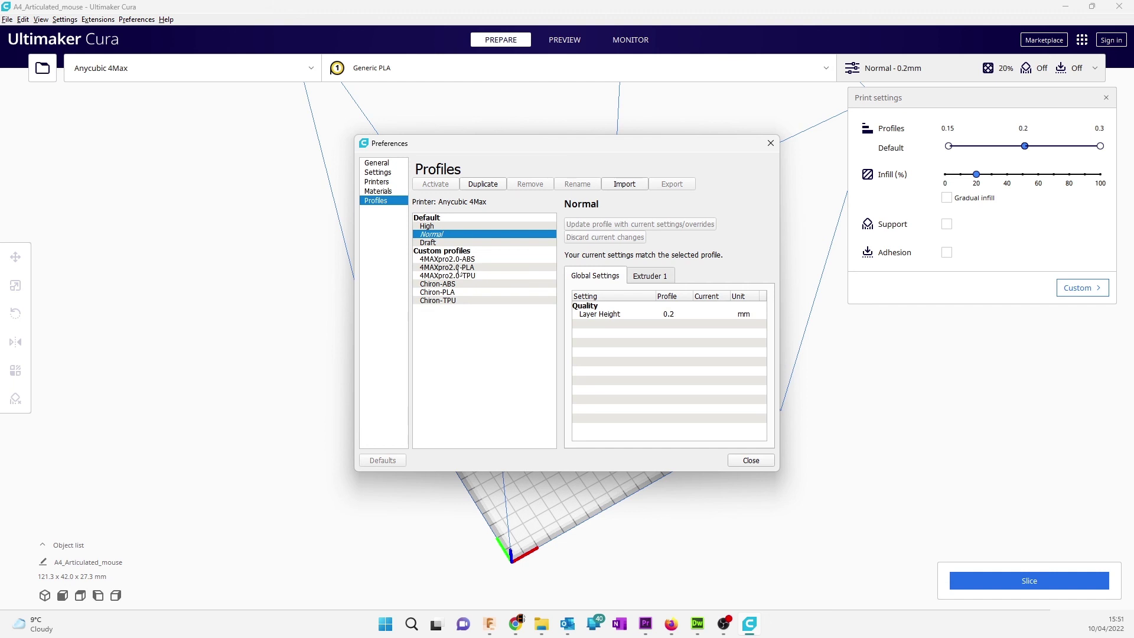
Step: Remove the 4MAXpro2.0-ABS, 4MAXpro2.0-PLA and 4MAXpro2.0-TPU custom profiles
left_click(446, 259)
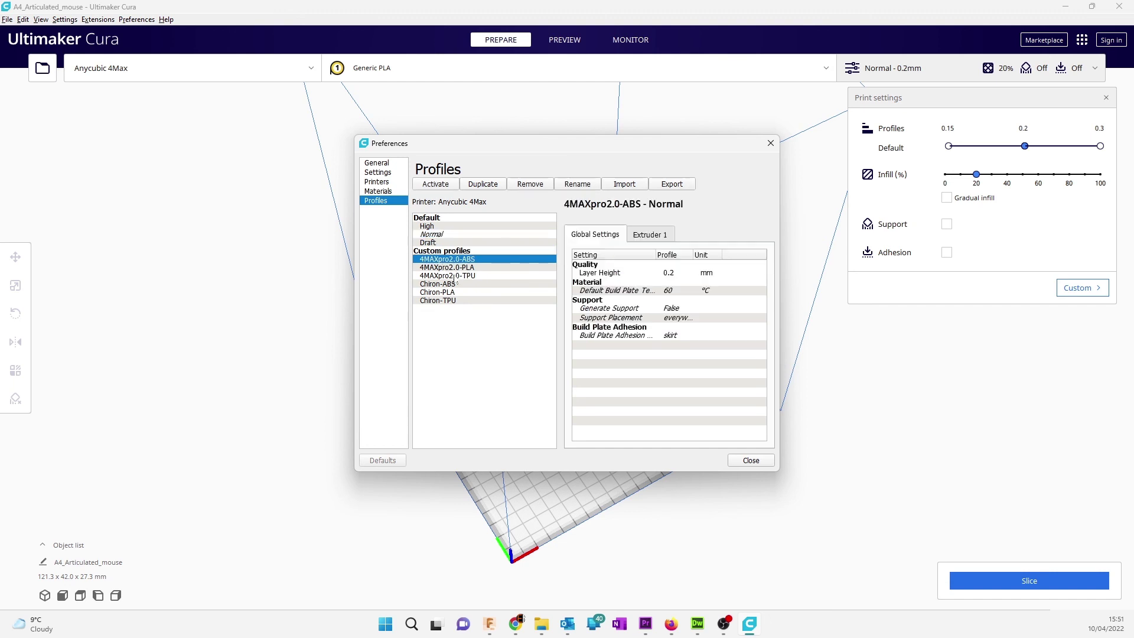
left_click(529, 184)
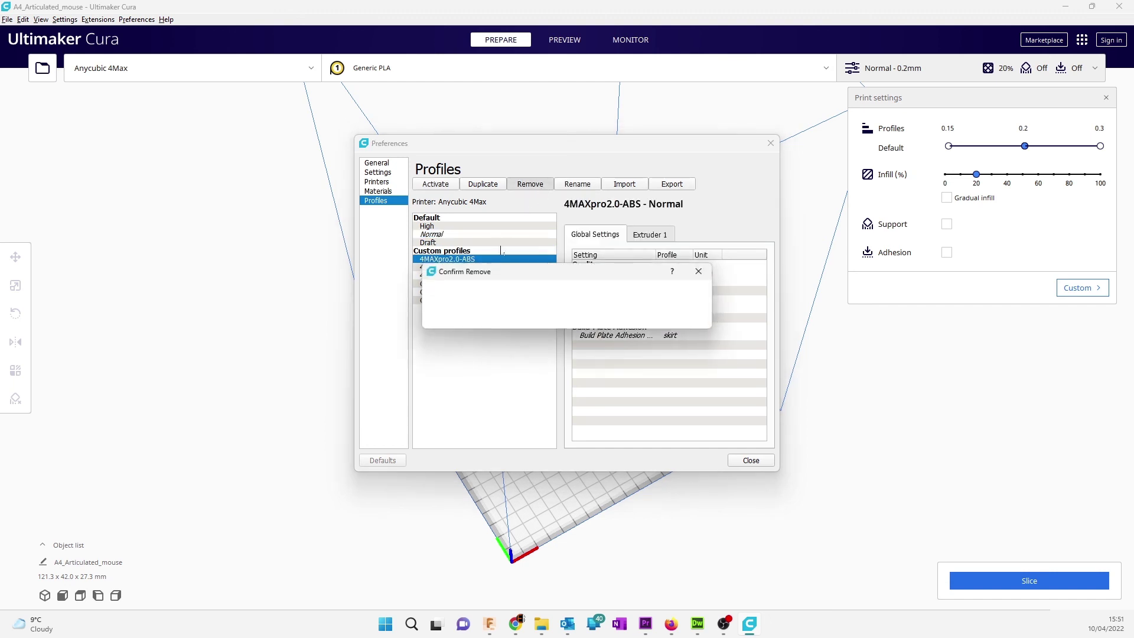
left_click(633, 316)
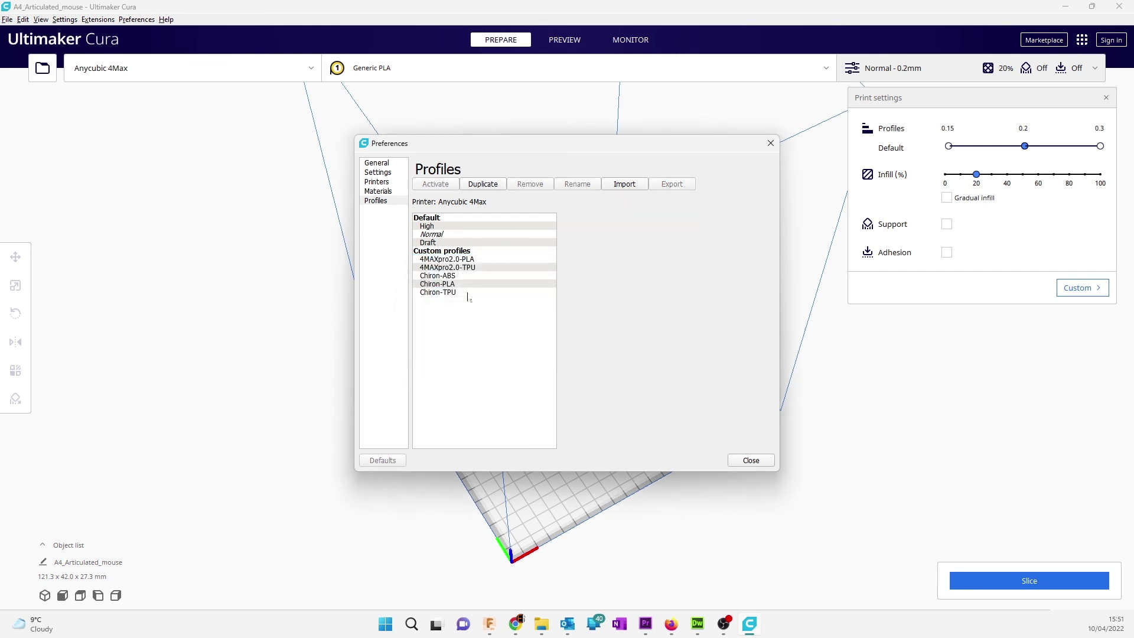
left_click(457, 259)
left_click(530, 184)
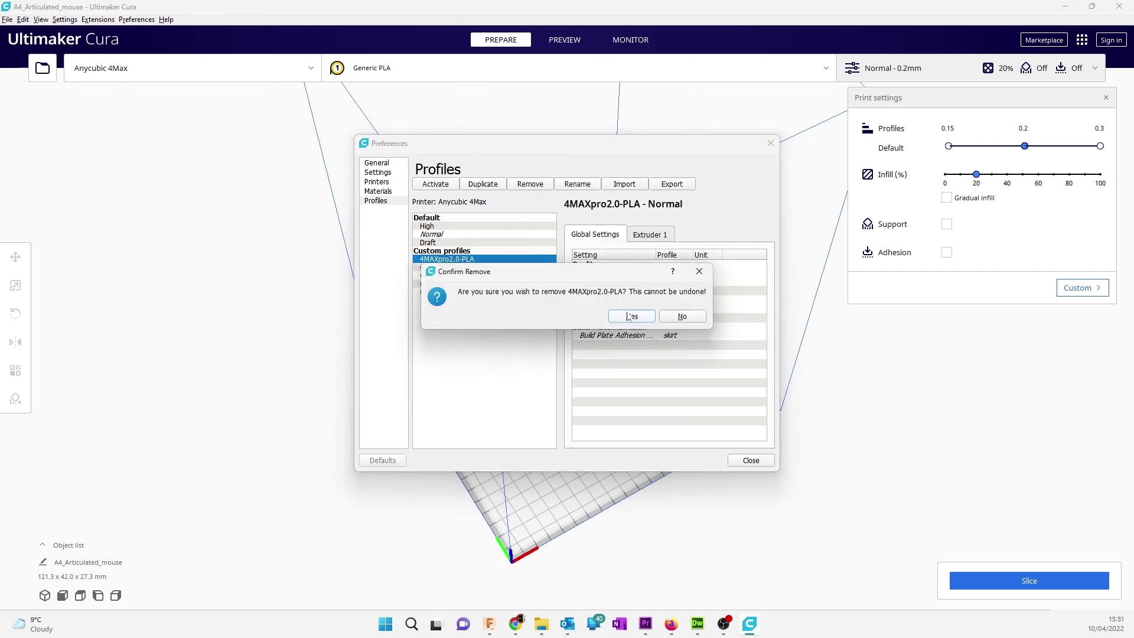
left_click(632, 317)
left_click(466, 267)
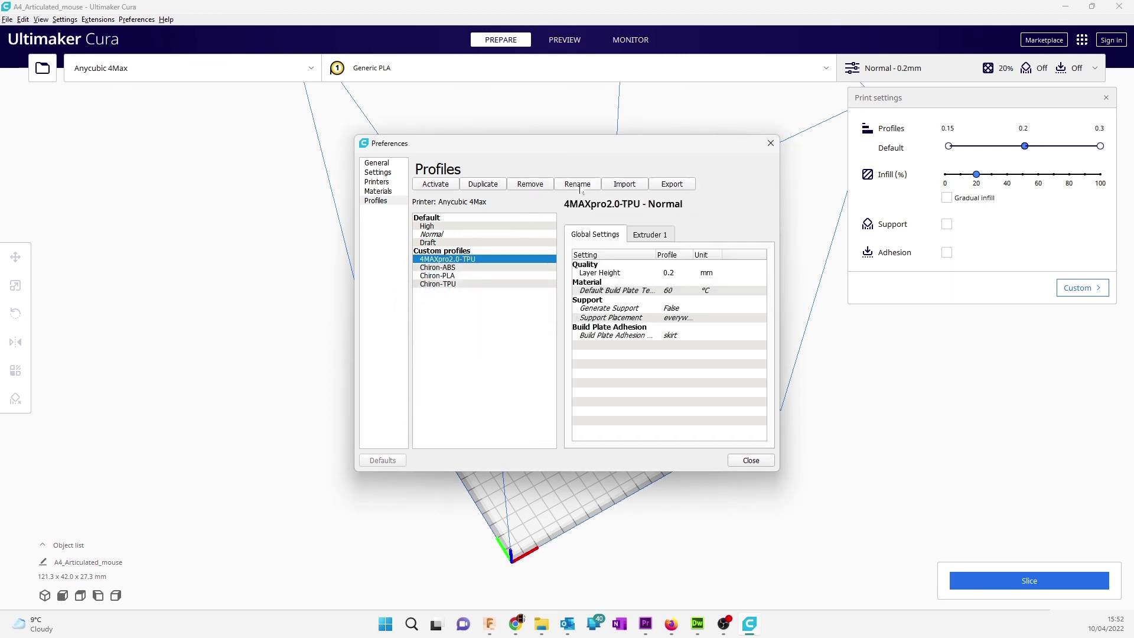
left_click(530, 183)
left_click(631, 316)
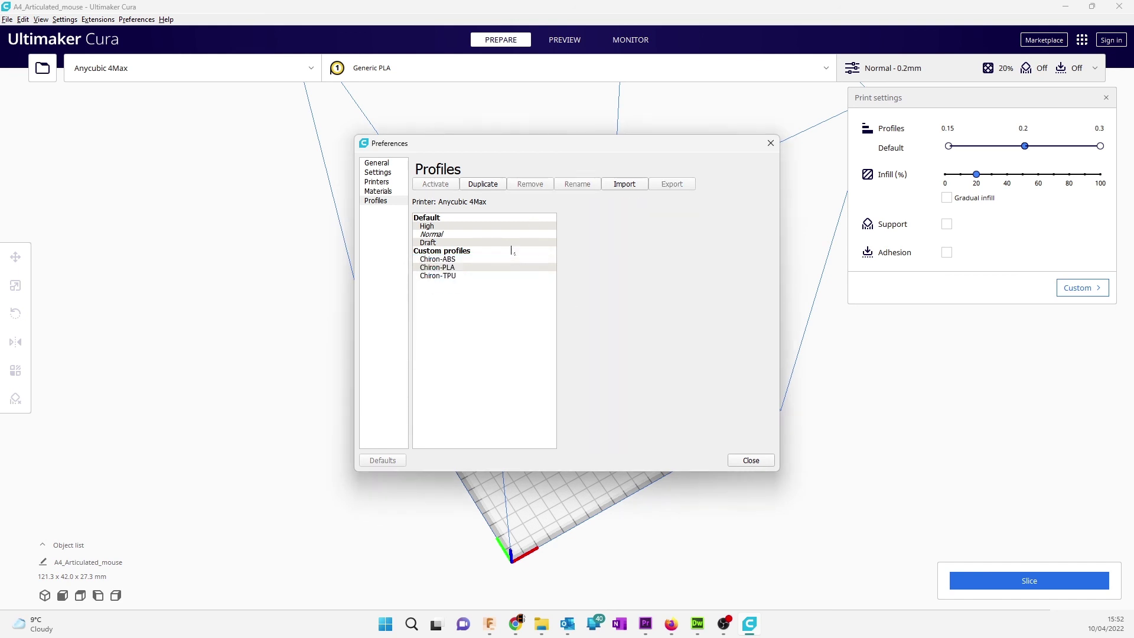
Step: Import the 4MAXpro2.0 ABS, PLA and TPU .curaprofile files, dismissing each success message
left_click(625, 183)
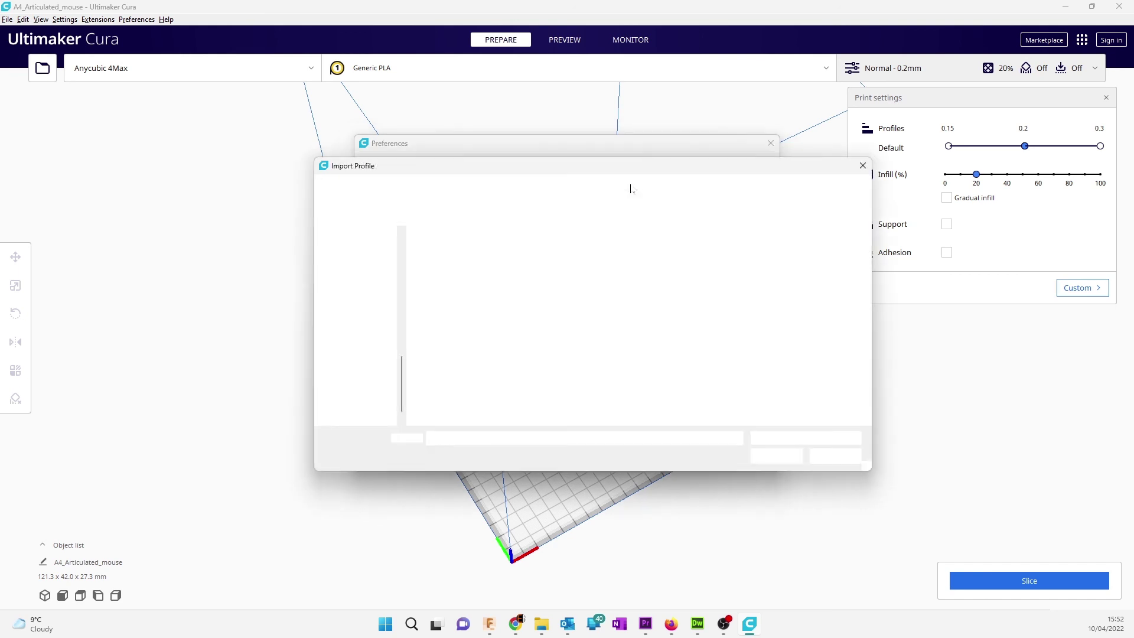
left_click(481, 271)
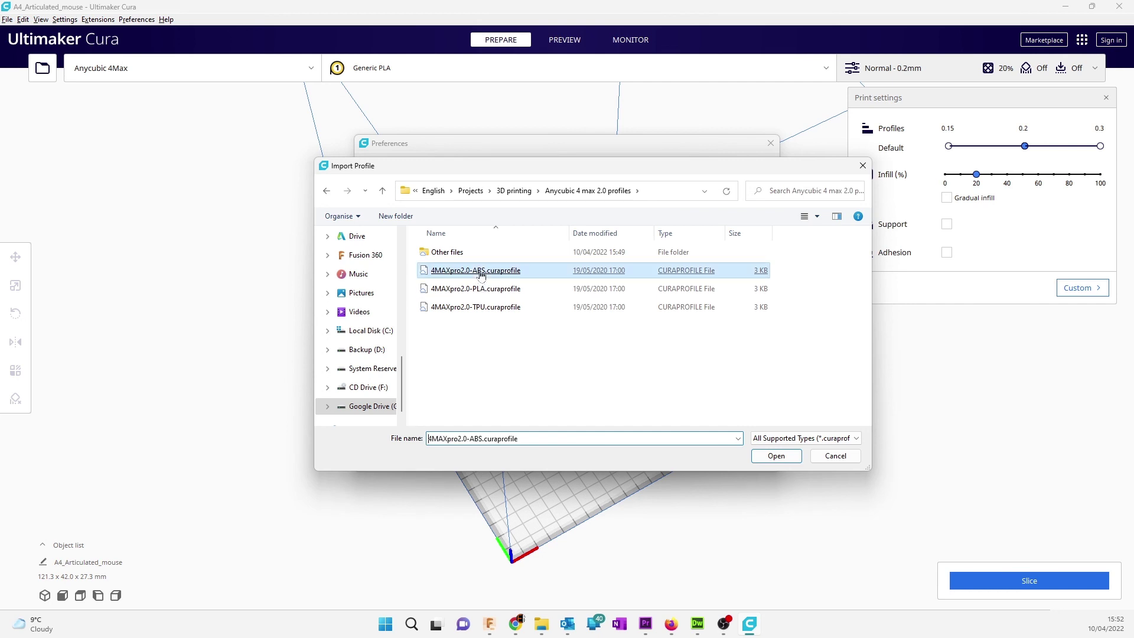
double_click(482, 273)
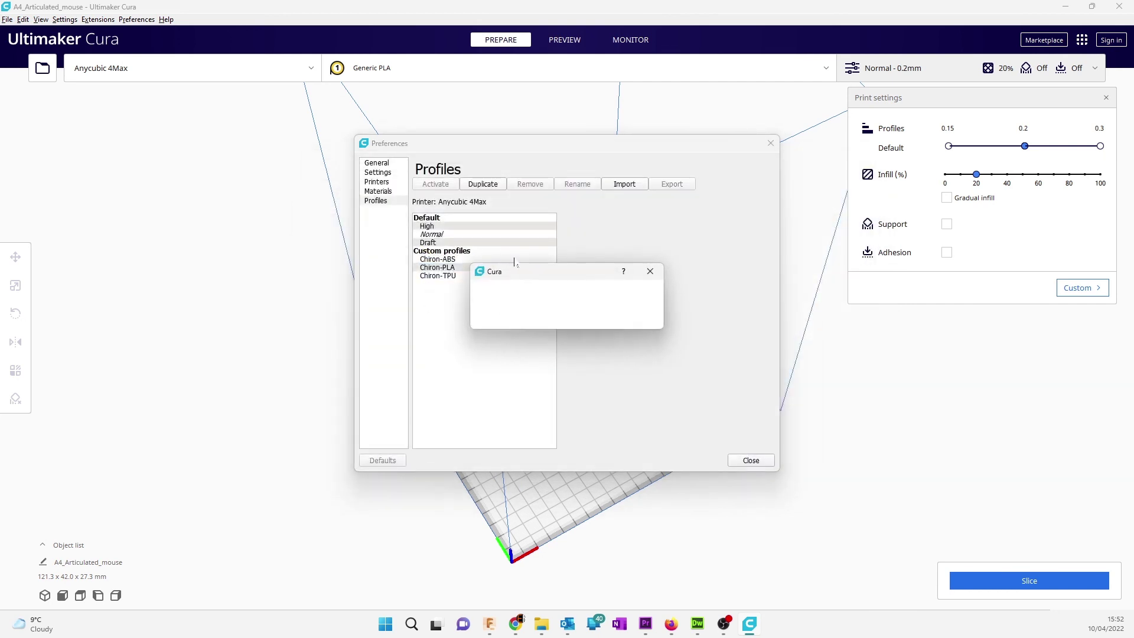
left_click(633, 317)
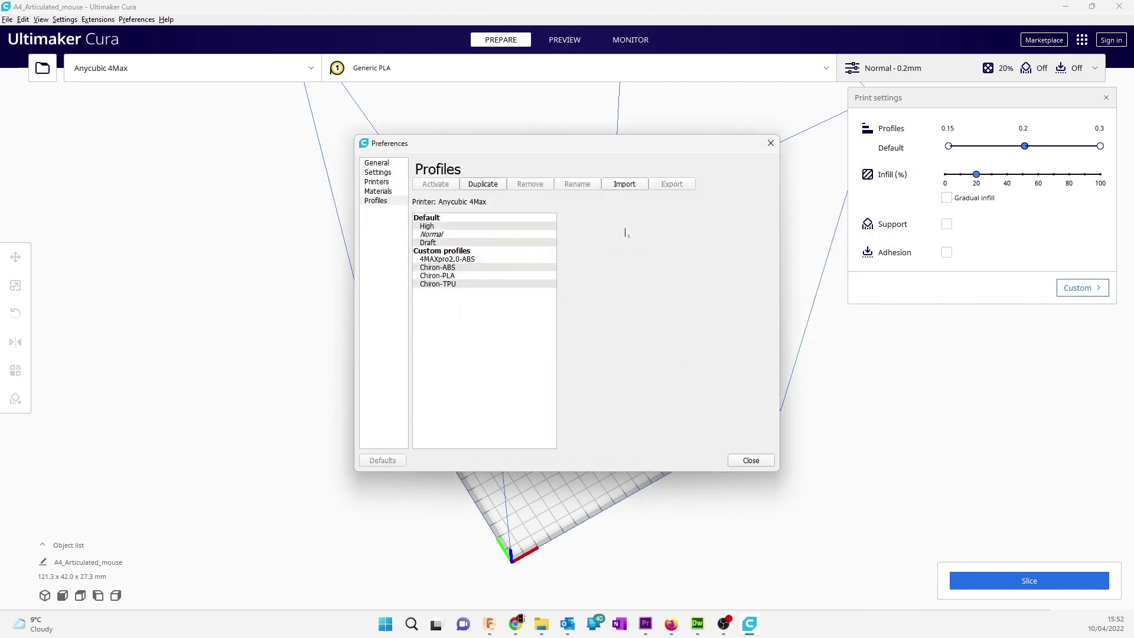
left_click(624, 183)
double_click(482, 290)
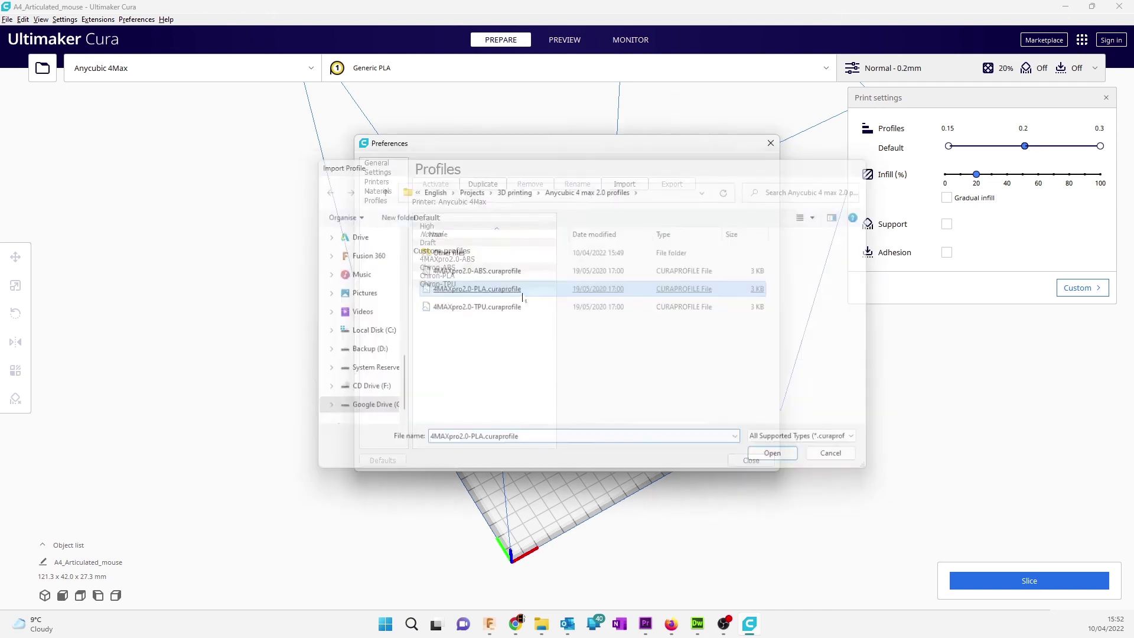
left_click(632, 317)
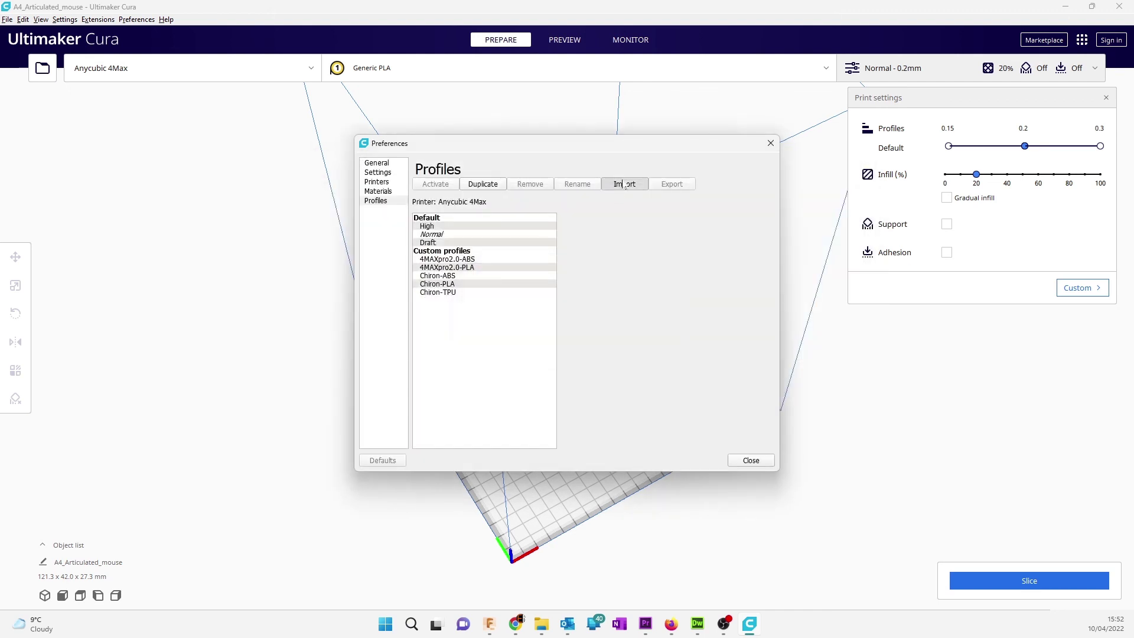
left_click(624, 184)
double_click(497, 310)
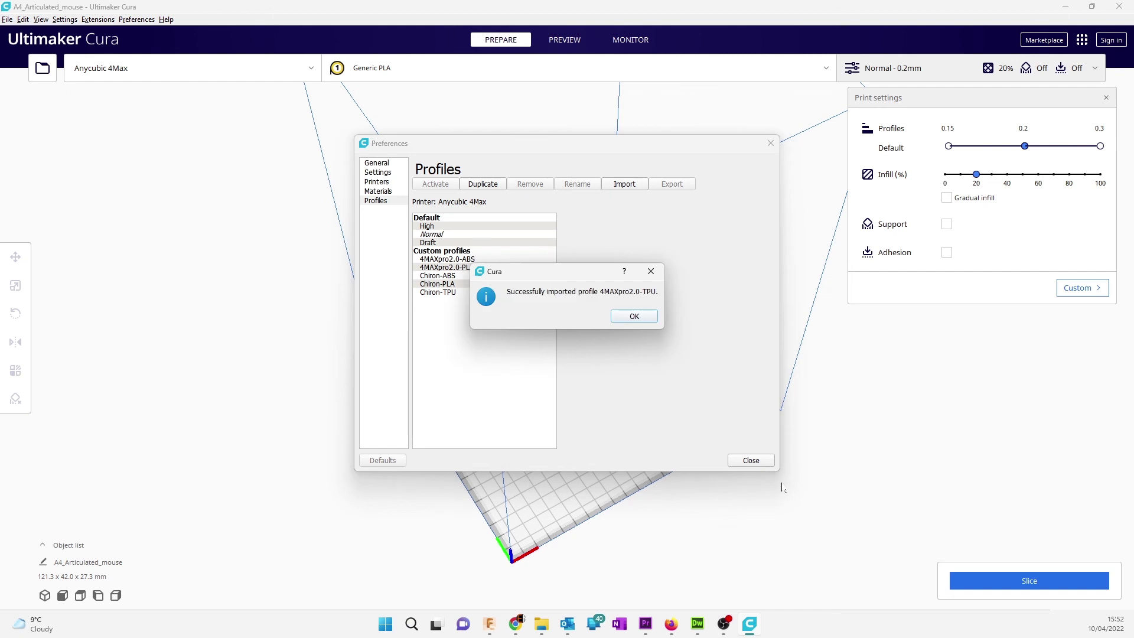
left_click(635, 316)
Step: Leave preferences and choose the 4MAXpro2.0-ABS profile in Custom print settings for the mouse
left_click(751, 460)
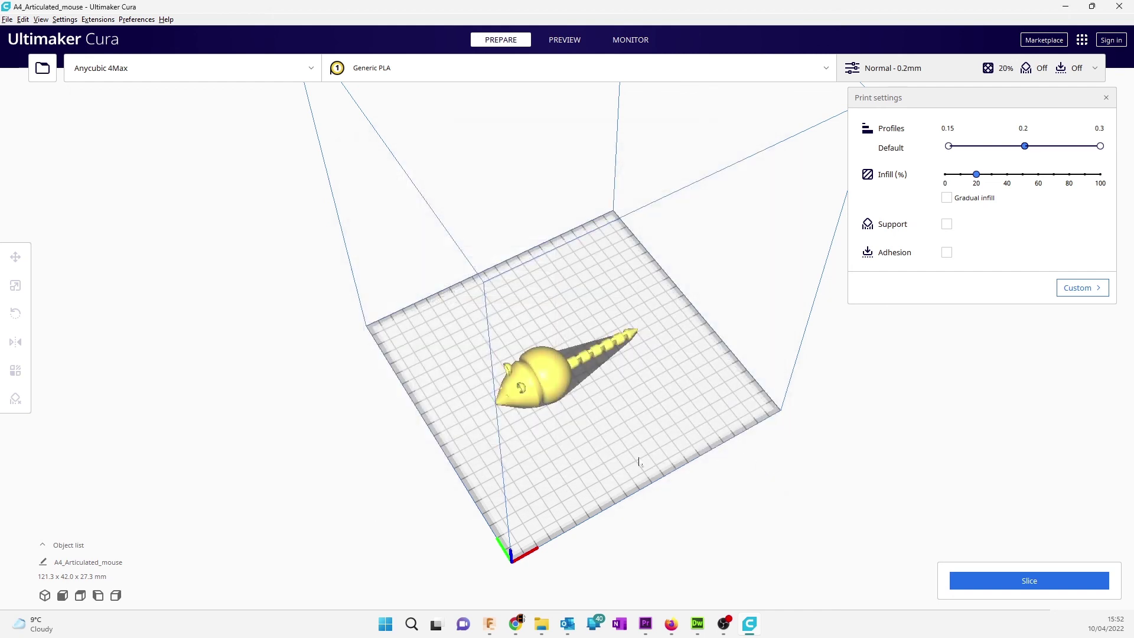
right_click_drag(632, 486, 611, 425)
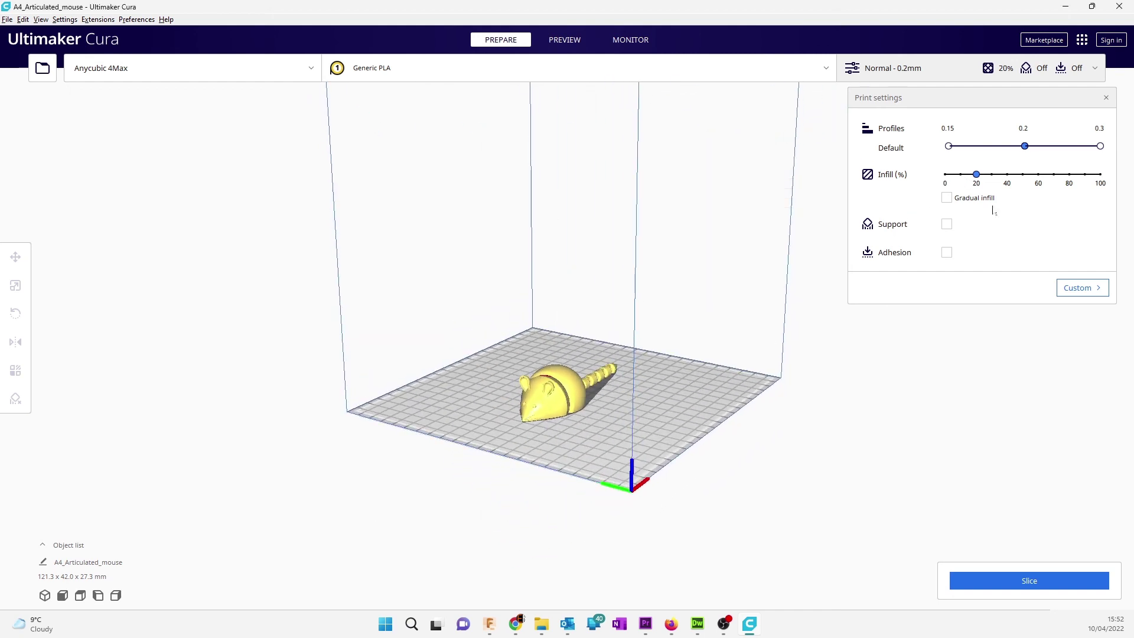
left_click(1082, 288)
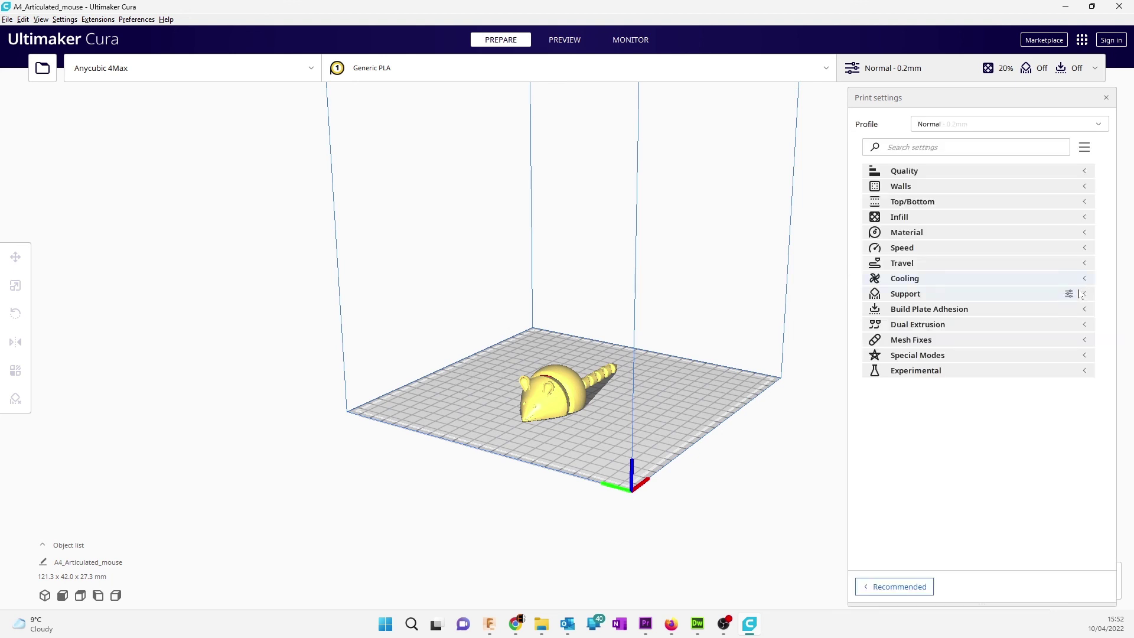
left_click(921, 126)
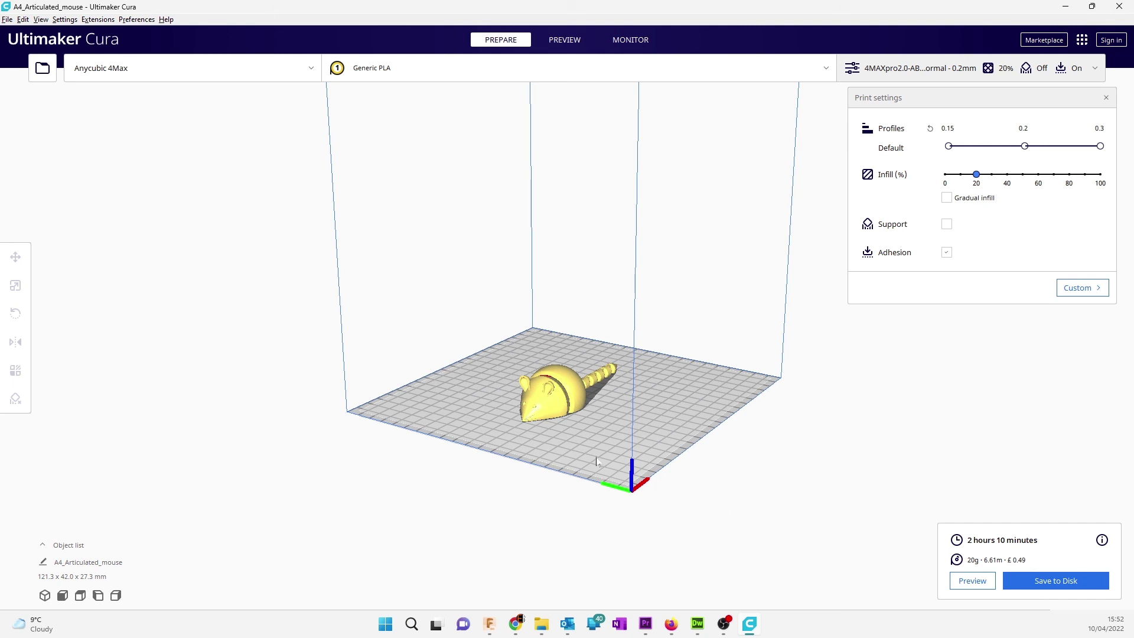
mouse_move(618, 458)
right_mouse_down()
mouse_move(597, 478)
mouse_move(539, 463)
right_mouse_up()
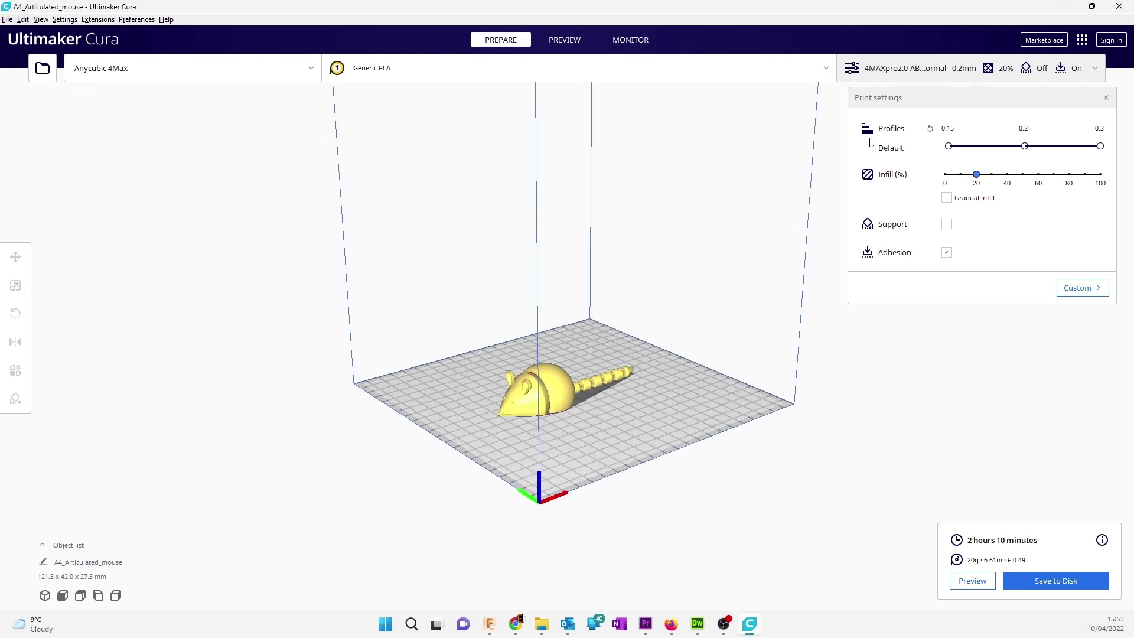
scroll(568, 315, "up", 3)
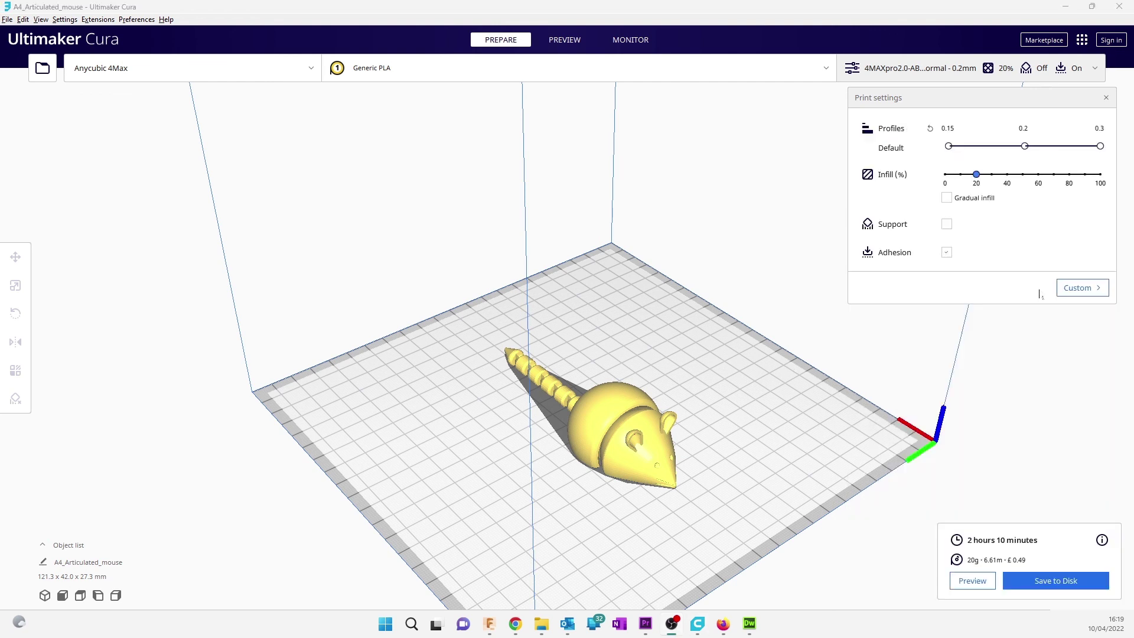
Step: Find the ABS profile's 235 °C initial and 100 °C build plate temperatures in Custom settings
left_click(1078, 289)
type("hea")
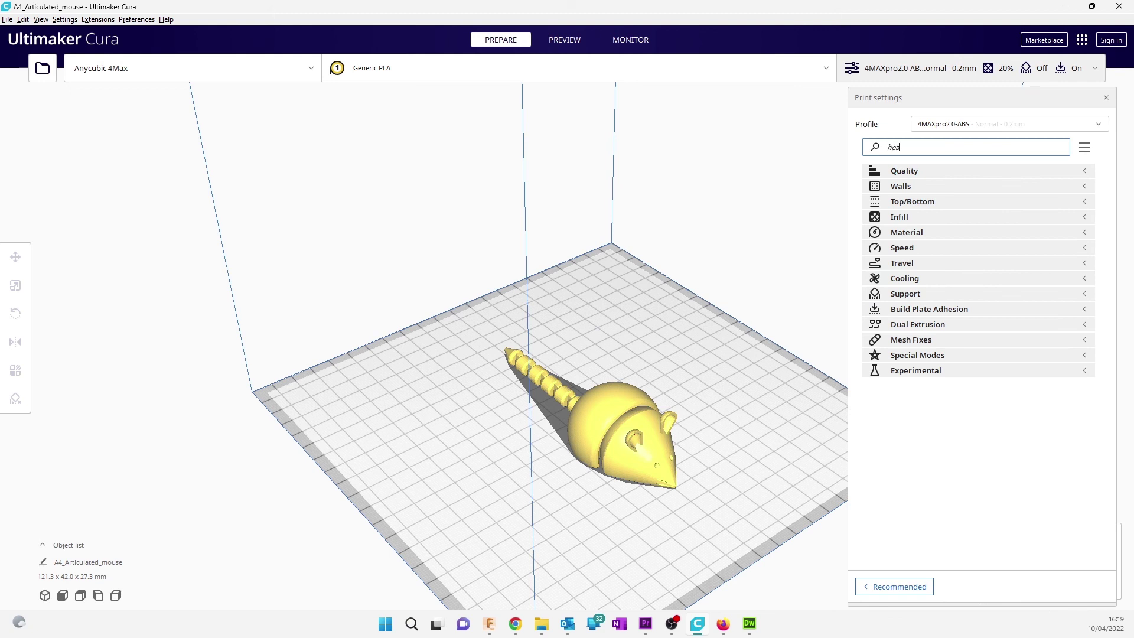
type("t")
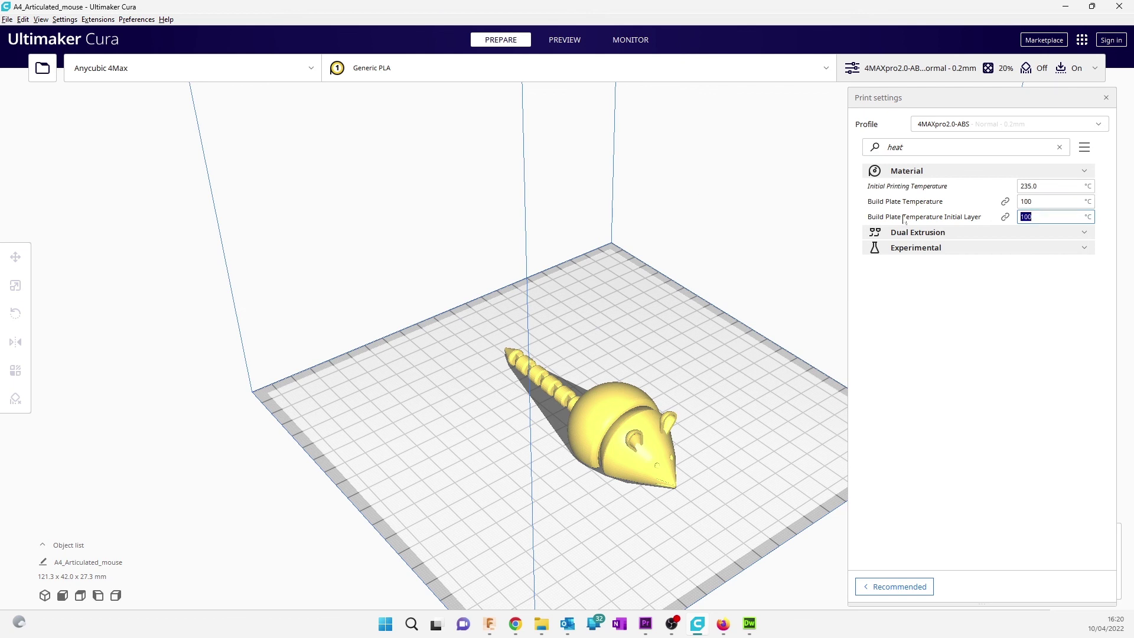
key("Return")
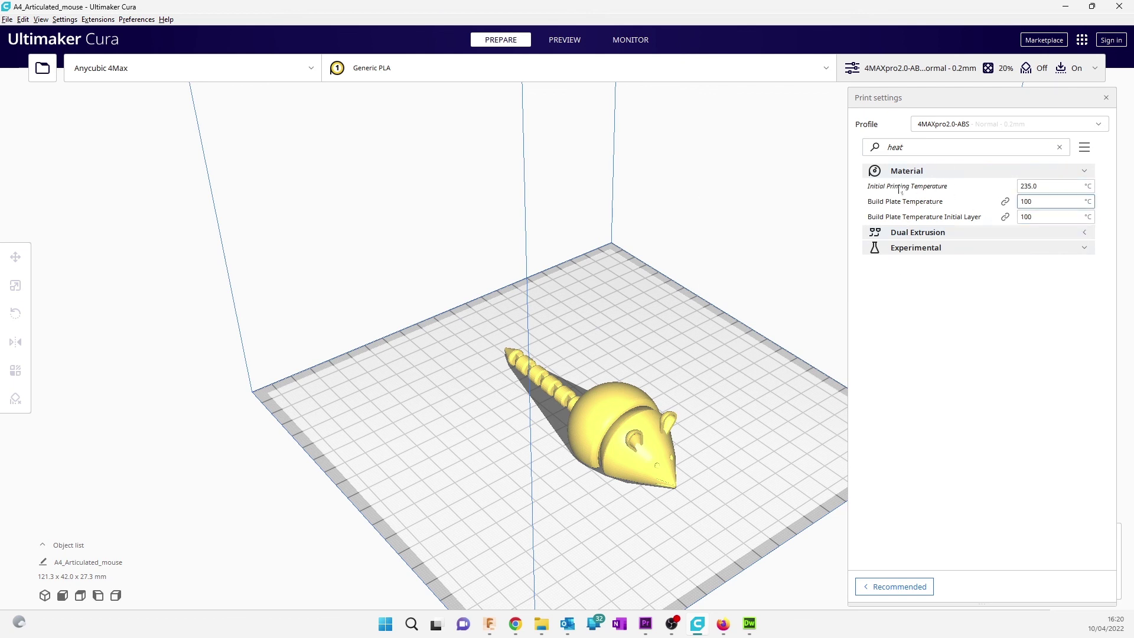